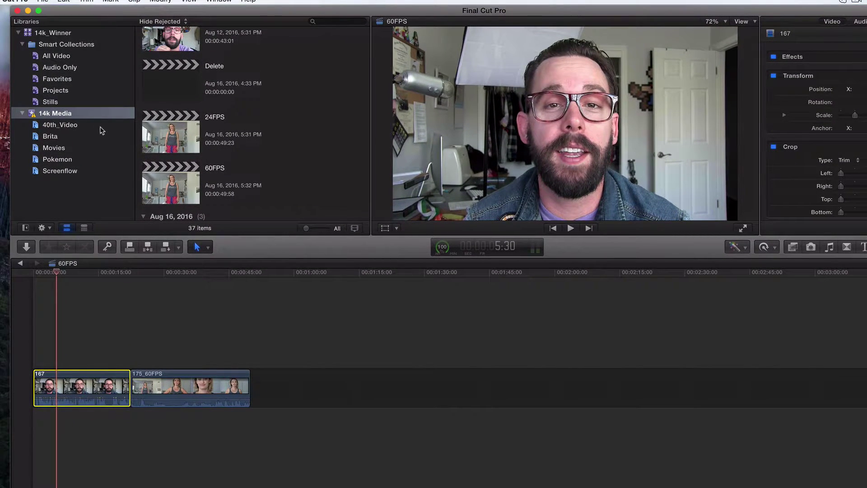
Step: Select the 14k Media event in the Libraries sidebar
click(65, 116)
Step: Start a new 14k Media project, switch to Custom video properties, and list the formats
right_click(67, 116)
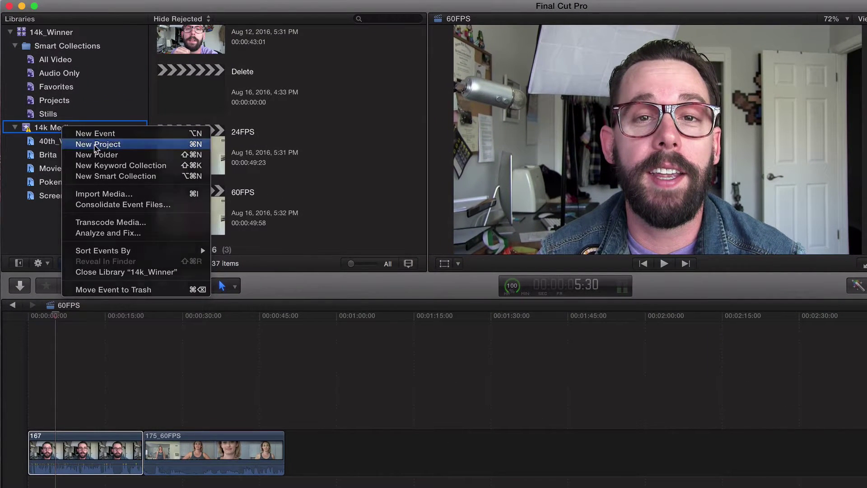
click(70, 119)
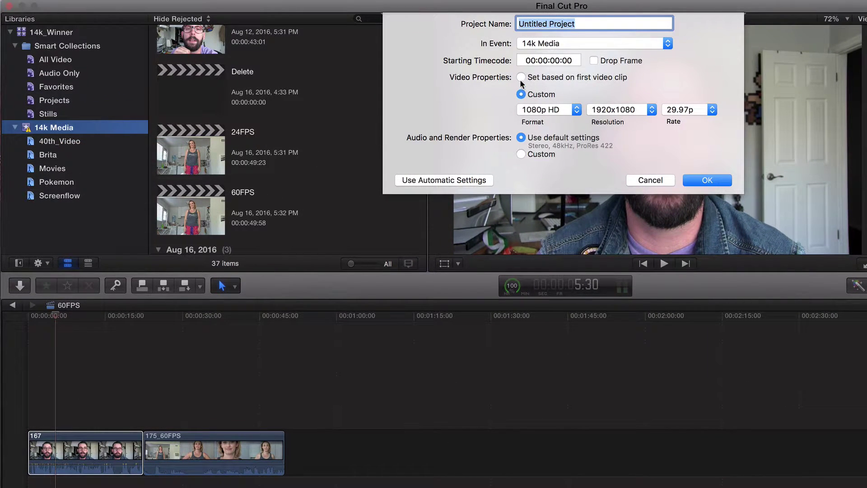
click(521, 78)
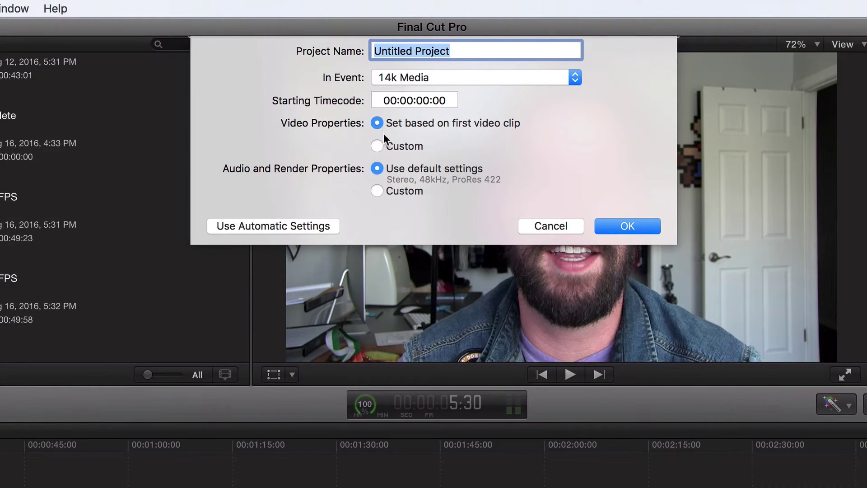
click(377, 145)
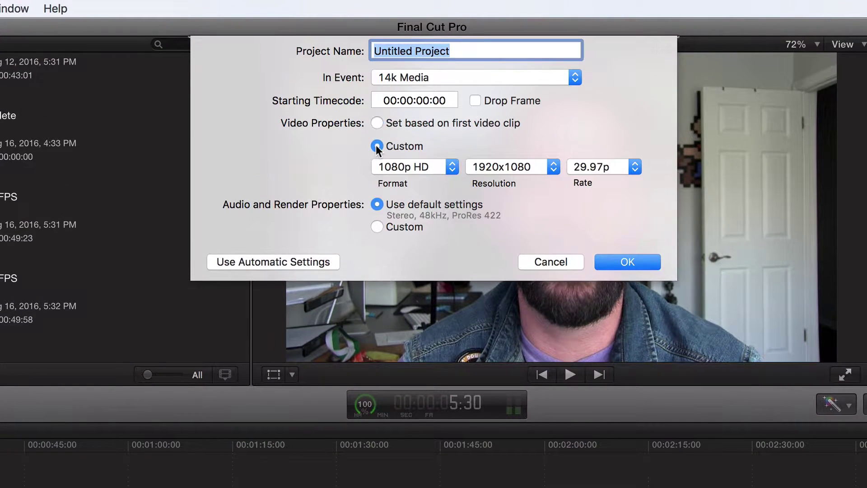
click(450, 168)
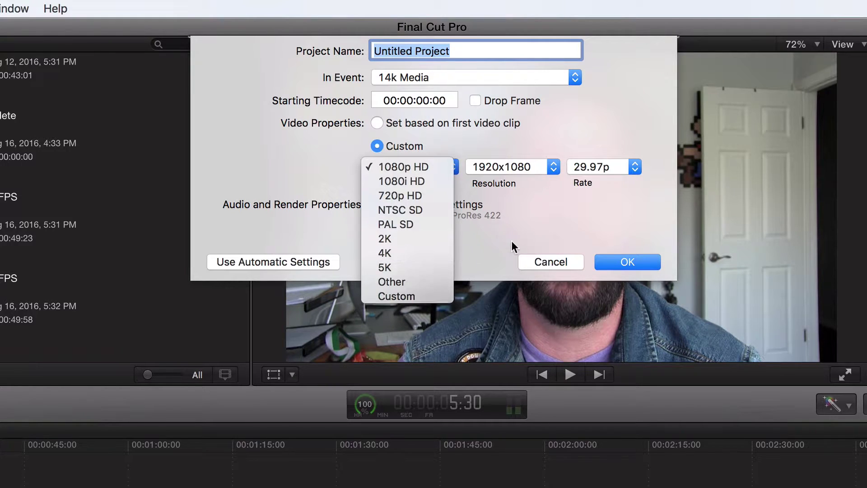
Step: Keep the format at 1080p HD and re-pick the 1920x1080 resolution
key(Escape)
click(553, 168)
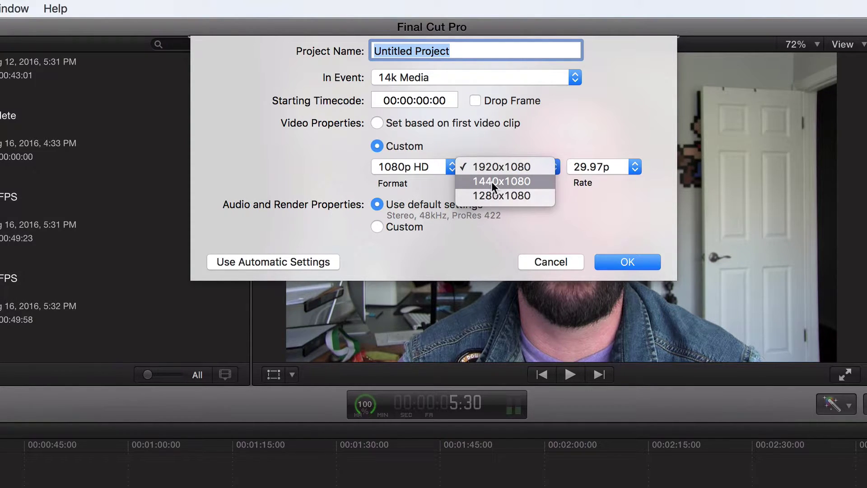
click(493, 165)
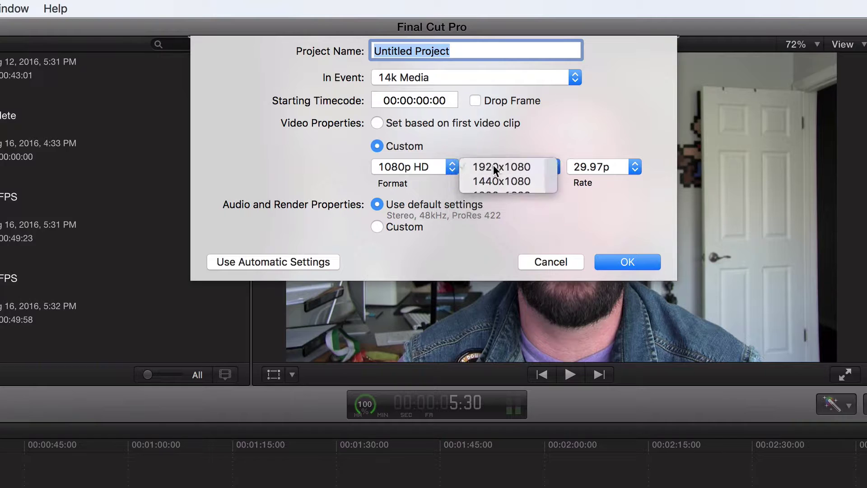
Step: Show the Rate list of frame rates, from 23.98p to 60p
click(633, 166)
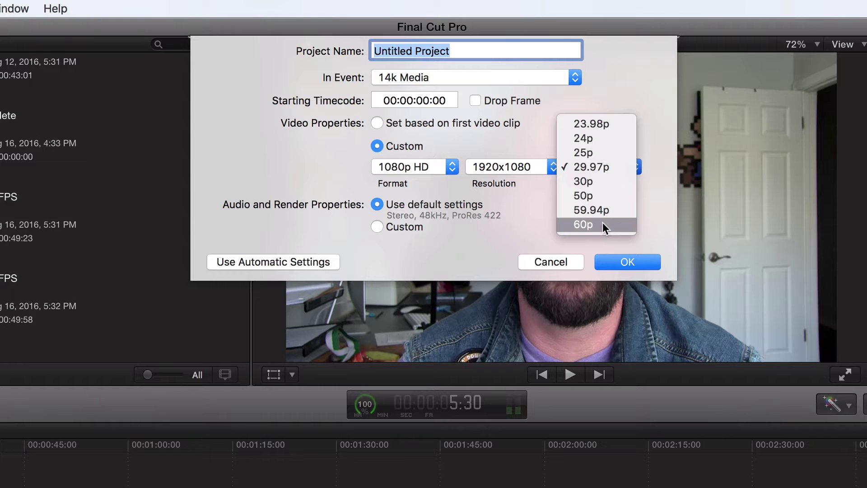
Step: Close the frame rate list twice, leaving 29.97p, and cancel the new project
click(554, 262)
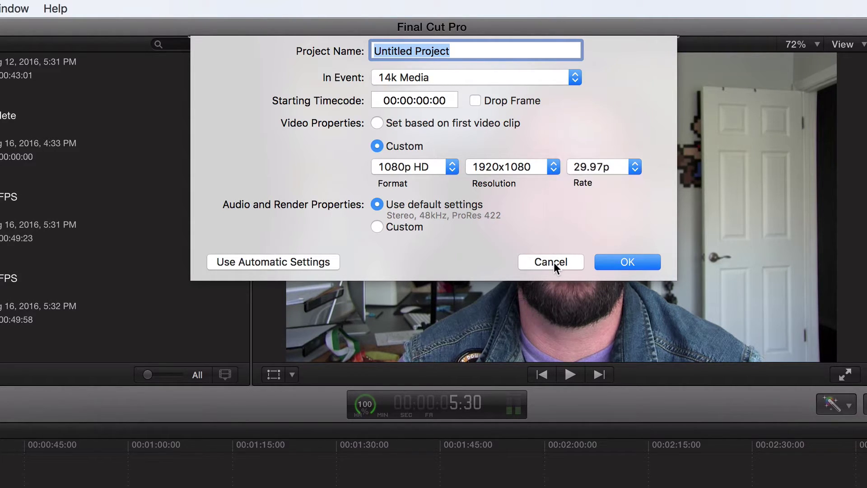
click(635, 166)
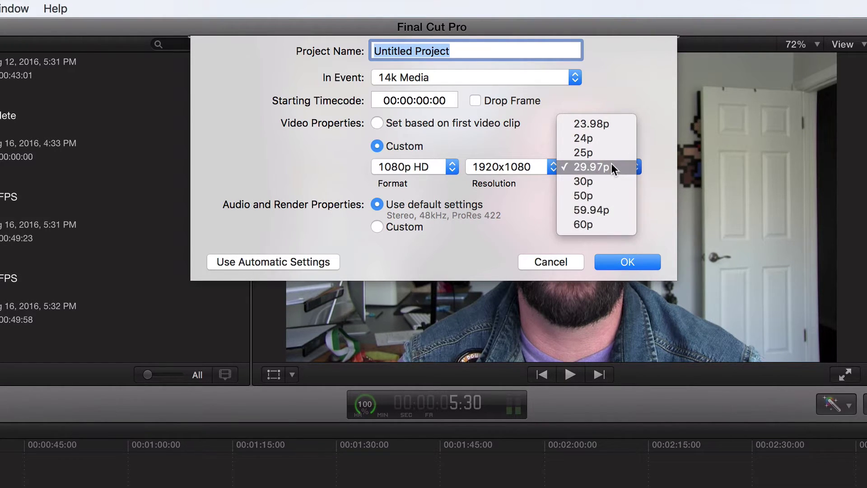
click(549, 262)
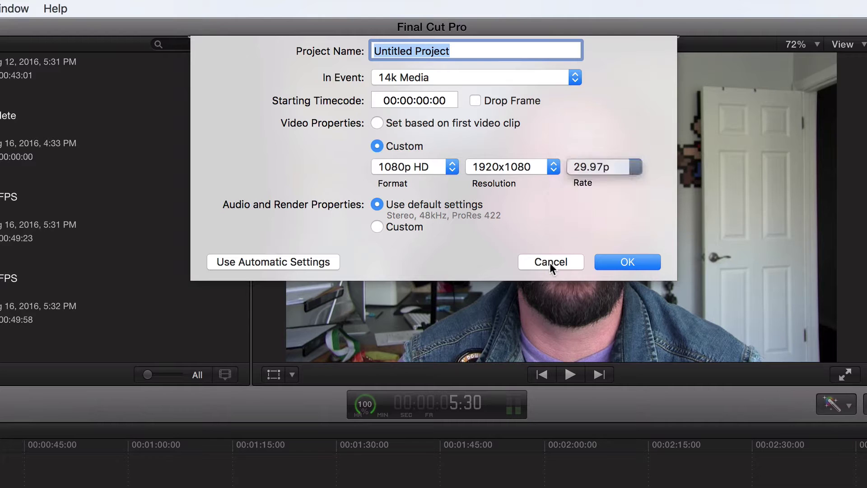
click(565, 263)
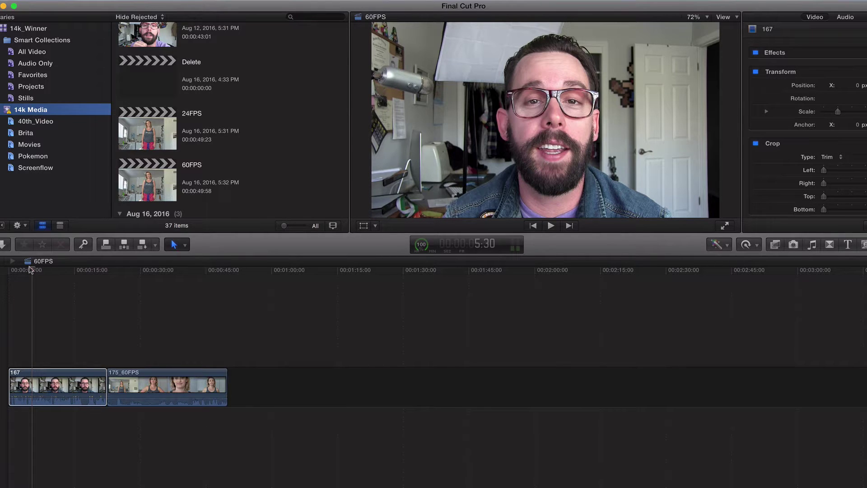
Step: Scrub the 60FPS timeline playhead a few seconds forward
drag(30, 270, 50, 274)
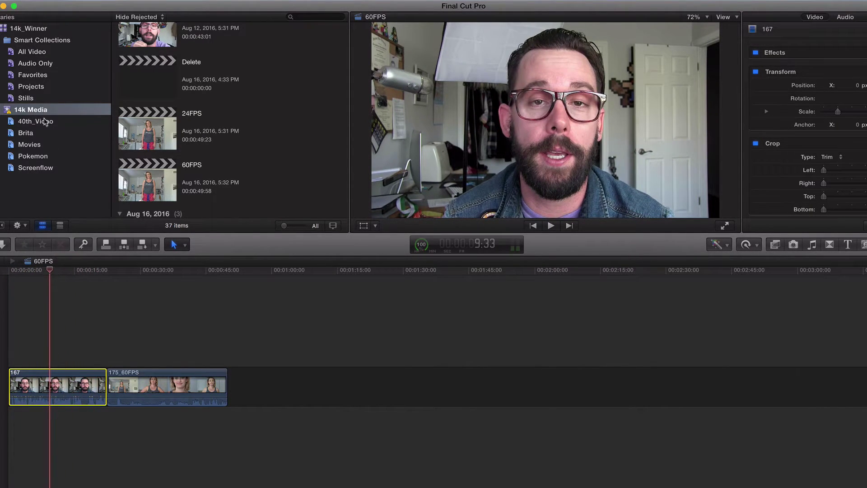
scroll(211, 107, up, 10)
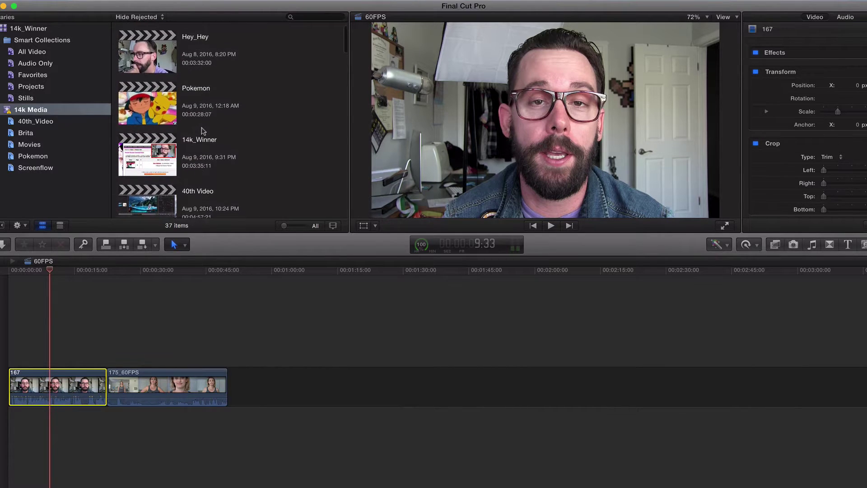
scroll(202, 131, down, 8)
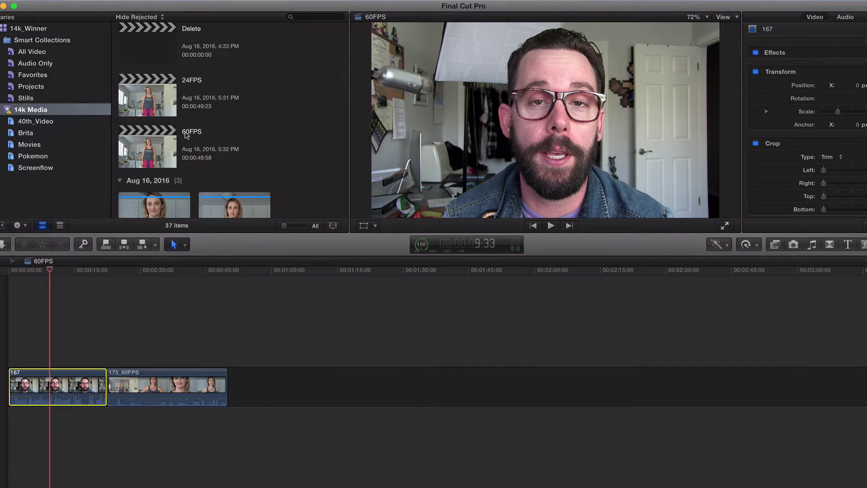
Step: Play the 60FPS project from the very start of its timeline
click(153, 156)
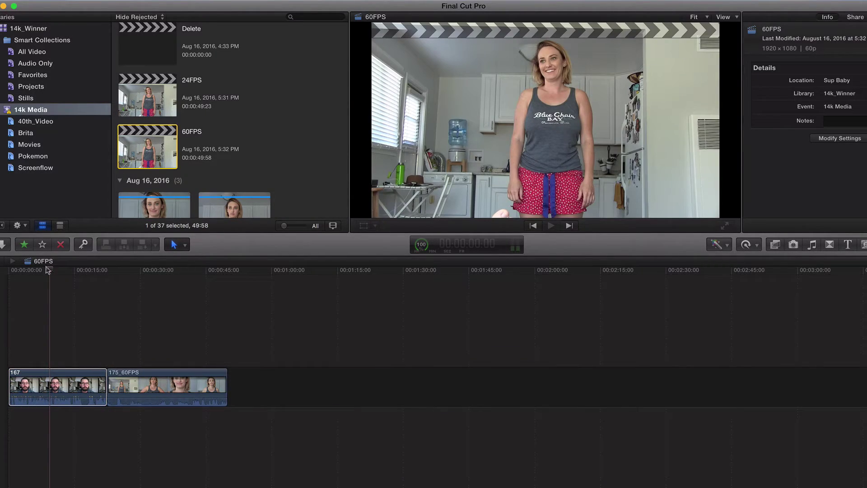
drag(53, 271, 17, 271)
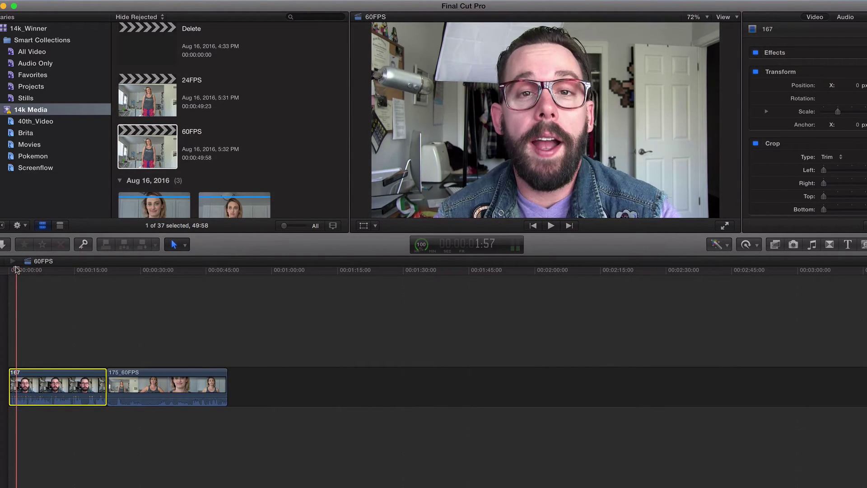
drag(16, 270, 8, 269)
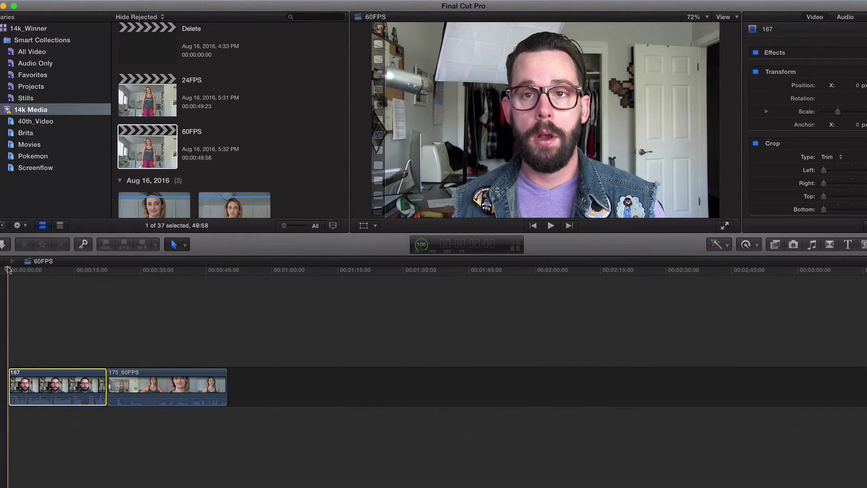
click(551, 225)
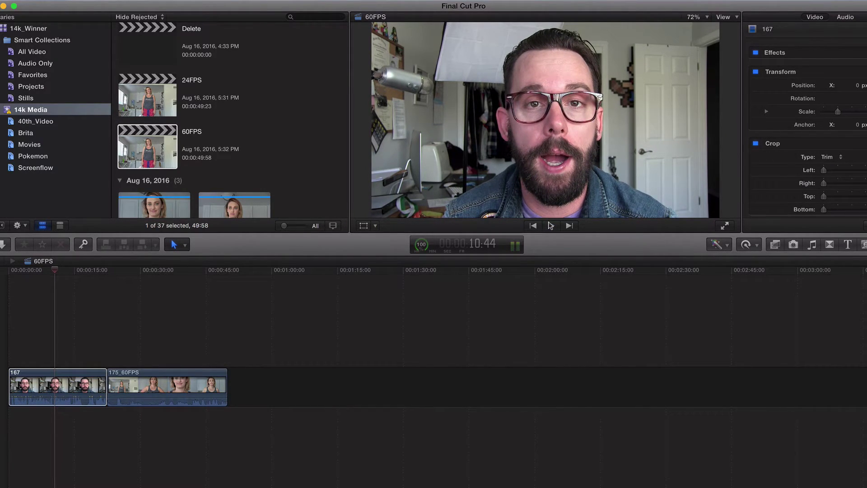
Step: Select the 24FPS project and return the playhead to the start
scroll(226, 190, down, 1)
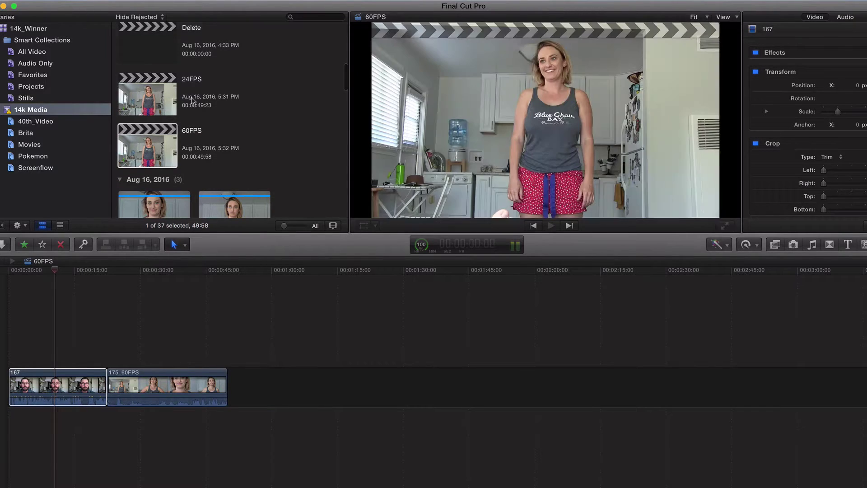
click(193, 99)
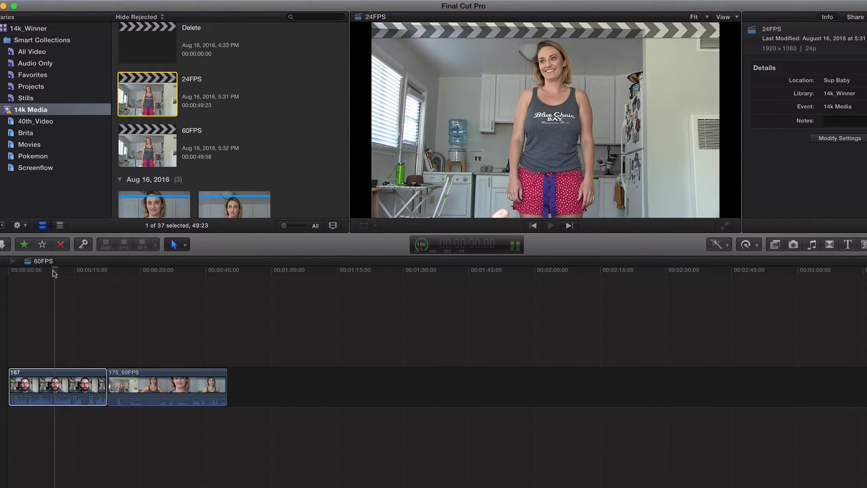
drag(54, 272, 5, 268)
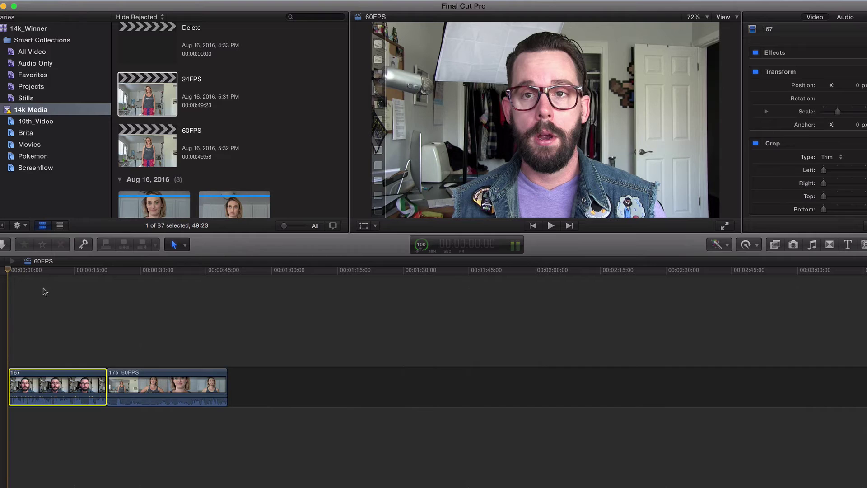
Step: Open the 24FPS project, rewind it, and play about 9 seconds before pausing
double_click(151, 91)
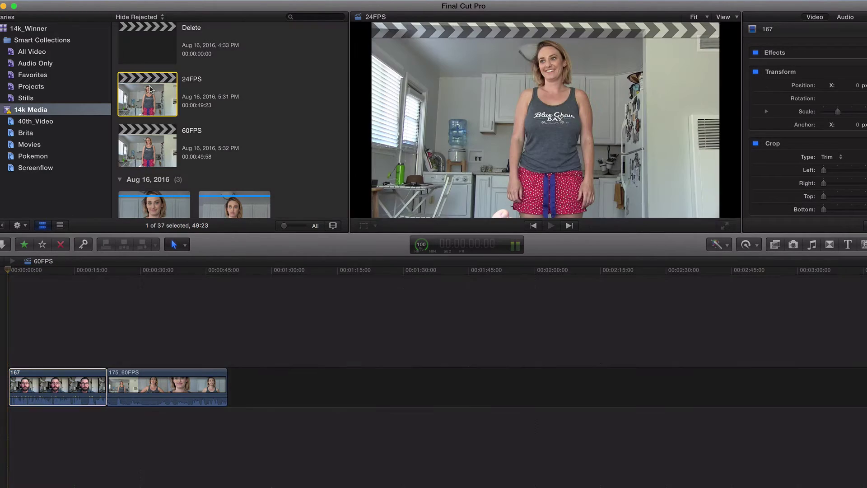
click(133, 289)
key(Home)
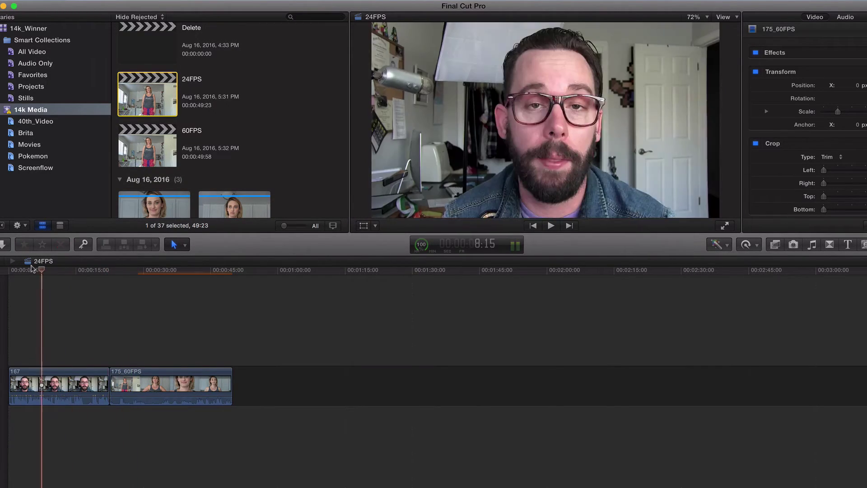
click(551, 225)
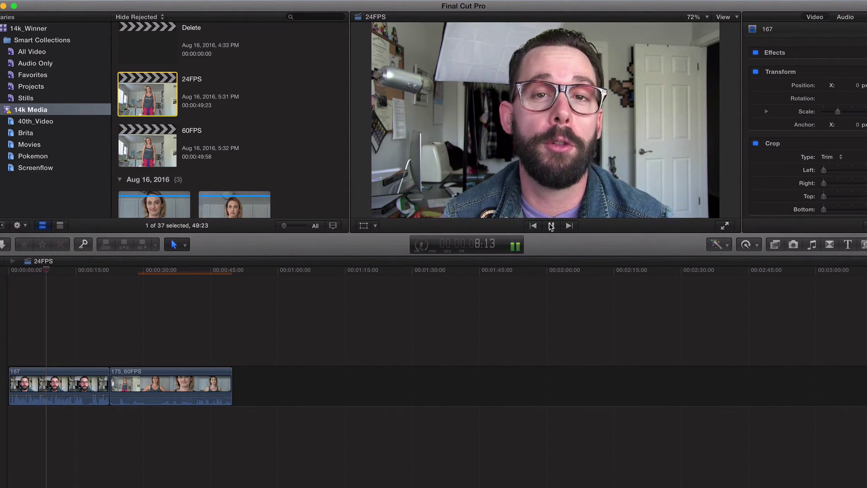
click(551, 226)
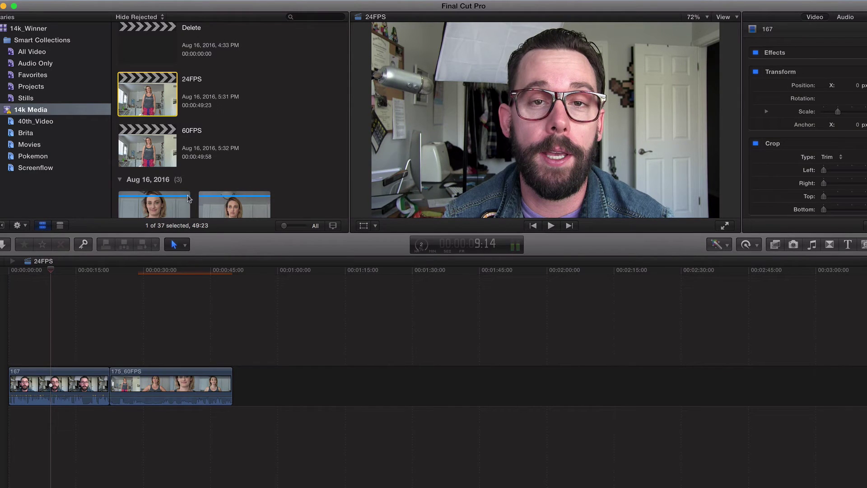
Step: Reopen the 60FPS project and play its first 6 seconds, then pause
double_click(168, 156)
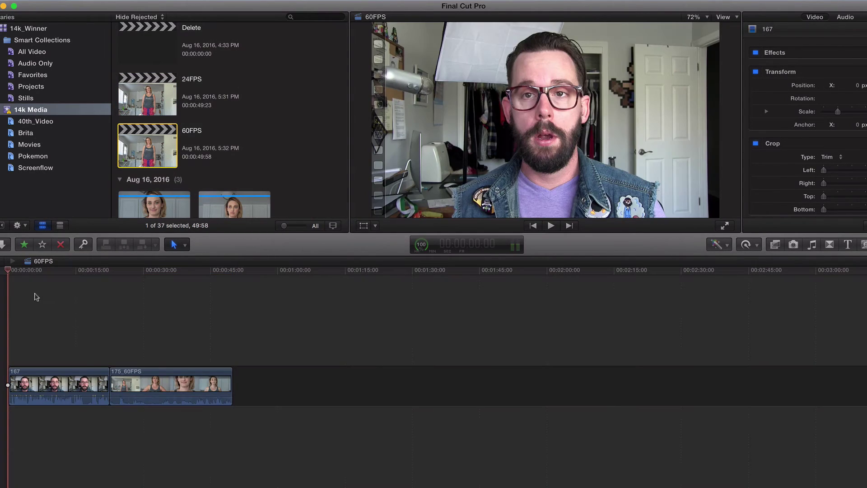
click(551, 226)
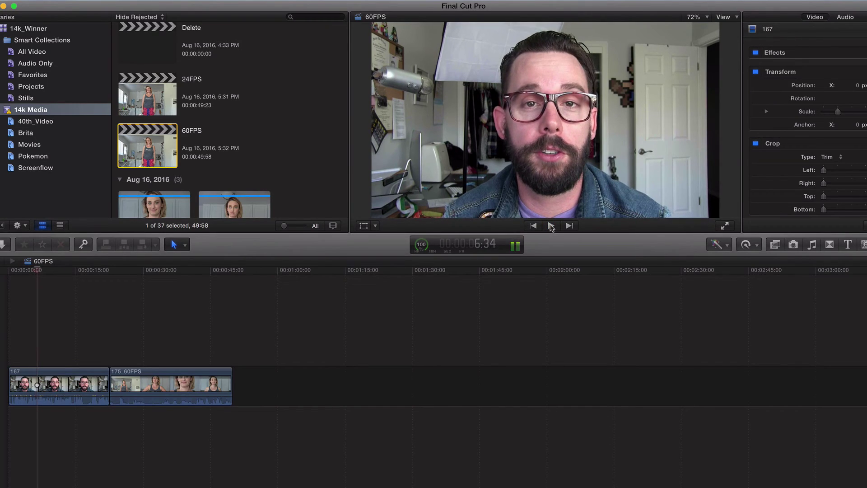
click(552, 226)
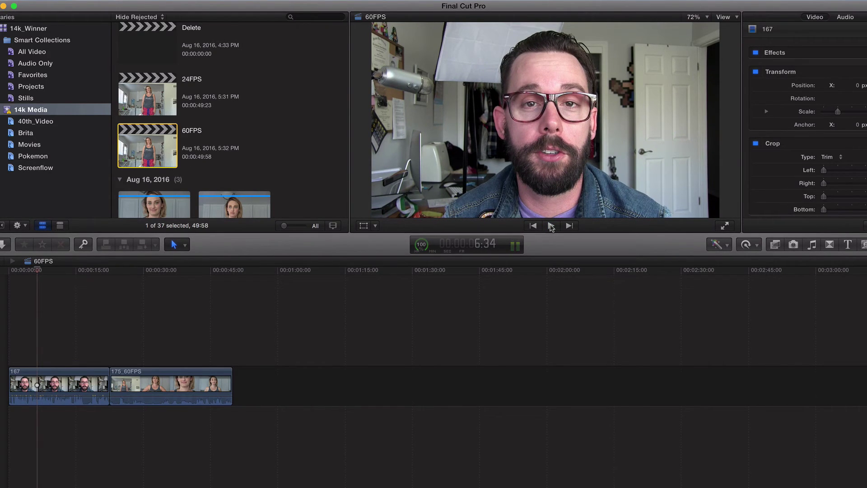